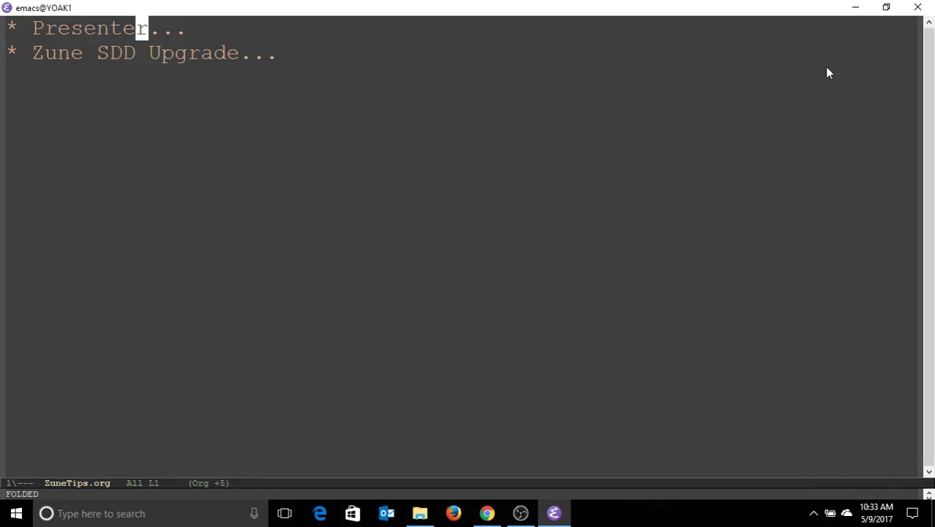
# - Expand the Presenter heading in ZuneTips.org and move down past its contact details
pyautogui.press('Left')
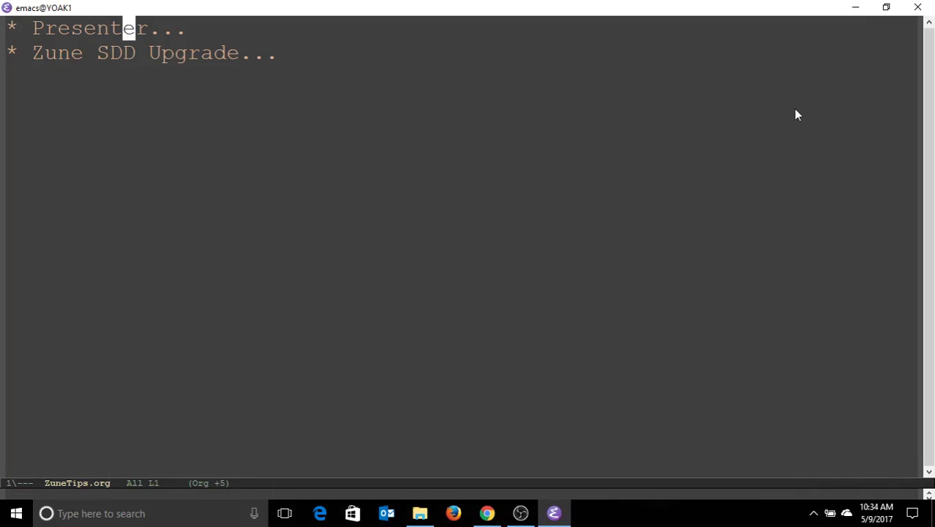
pyautogui.press('Tab')
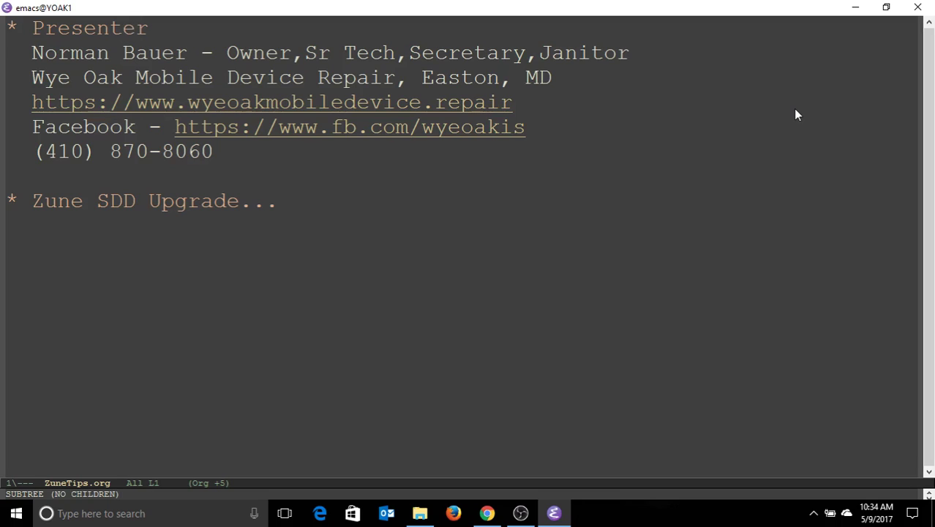
pyautogui.press('Down')
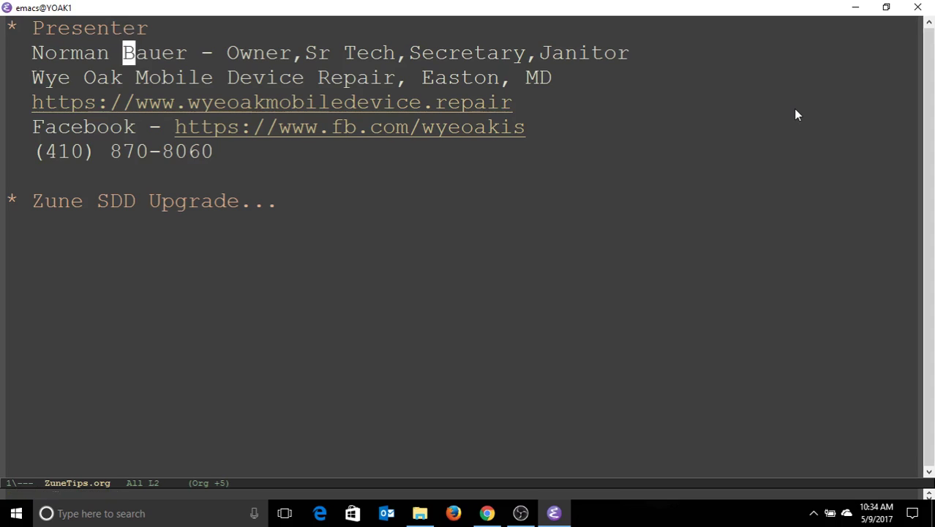
pyautogui.press('Down')
pyautogui.press('Down')
pyautogui.press('Down')
pyautogui.press('Down')
pyautogui.press('Down')
pyautogui.press('Down')
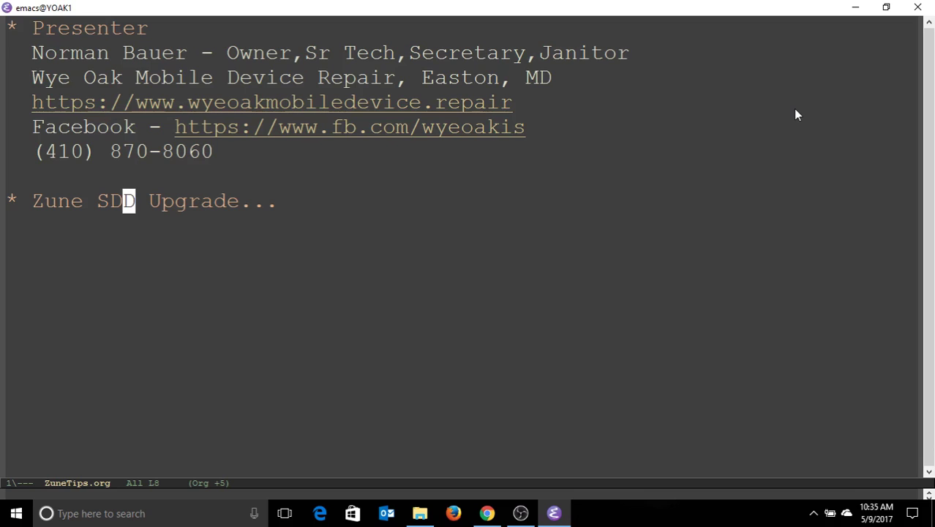
# - Expand the Zune SDD Upgrade heading to list its five numbered steps, hosts file through connecting the Zune
pyautogui.press('Tab')
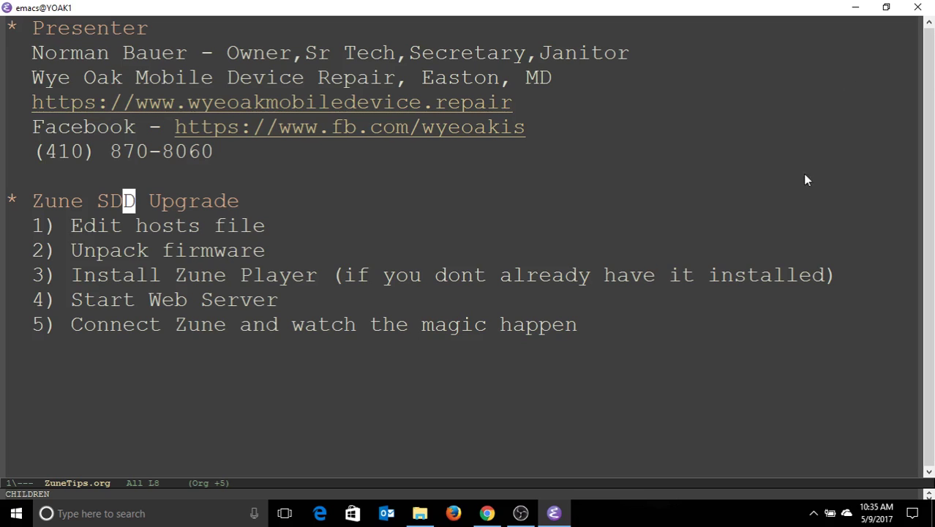
# - Browse in File Explorer to C:\Windows\System32\drivers\etc
pyautogui.click(420, 514)
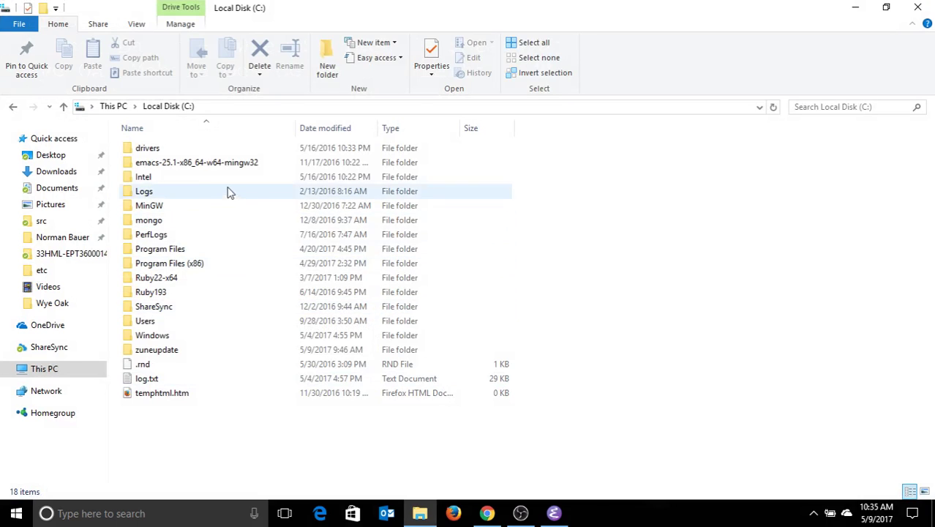
pyautogui.doubleClick(160, 334)
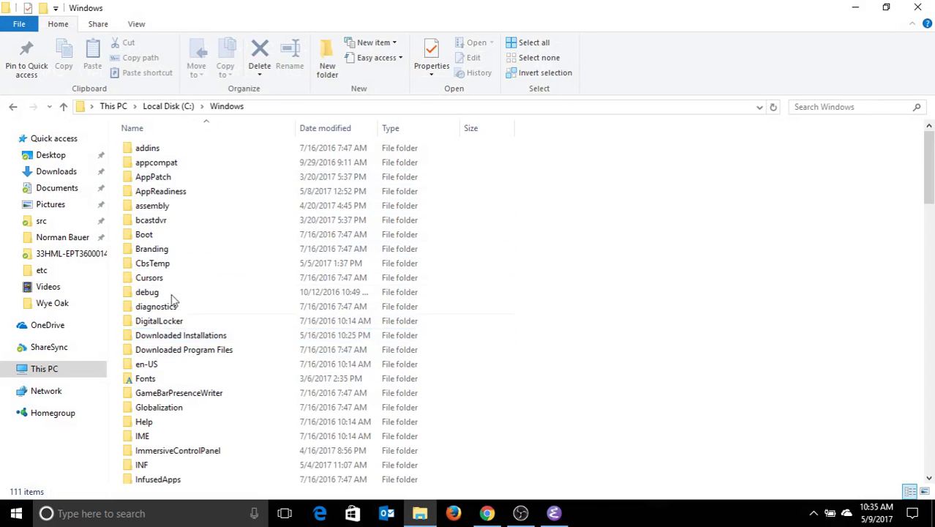
pyautogui.click(164, 265)
pyautogui.press('s')
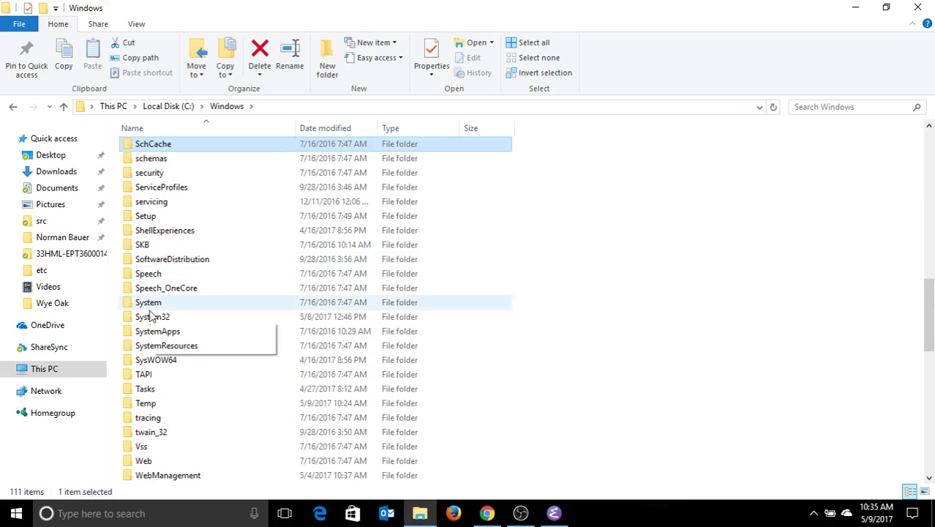
pyautogui.doubleClick(159, 321)
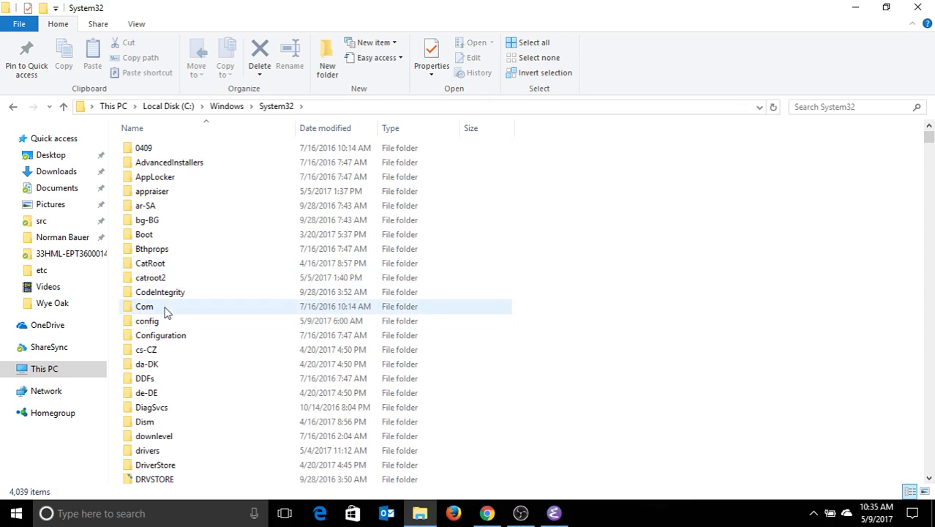
pyautogui.click(164, 308)
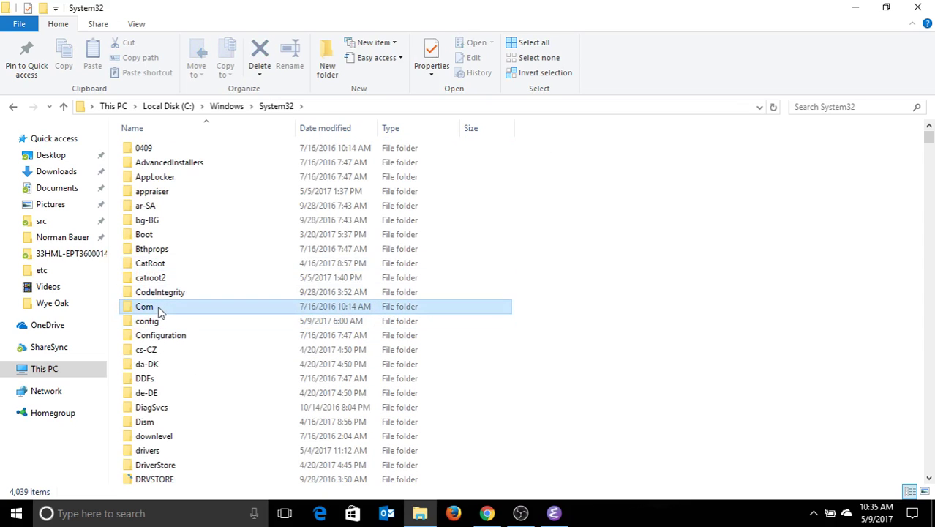
pyautogui.doubleClick(167, 451)
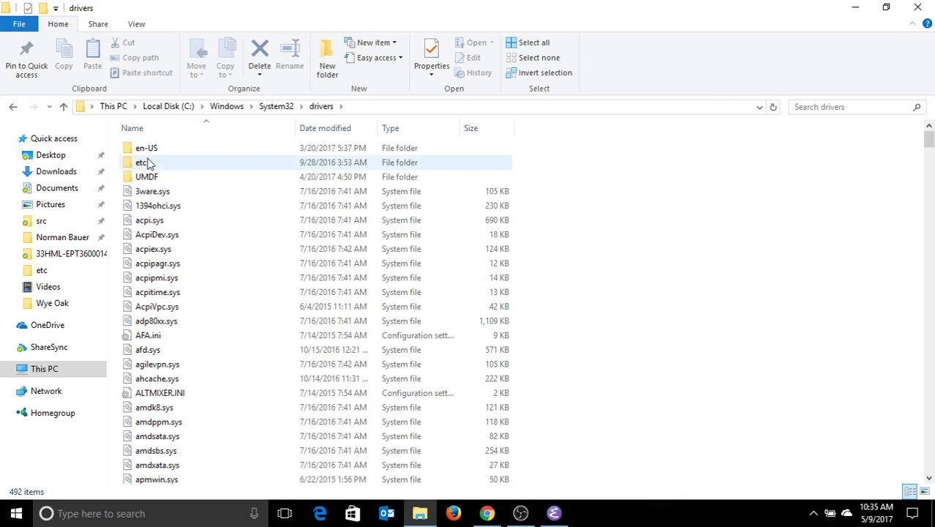
pyautogui.doubleClick(175, 162)
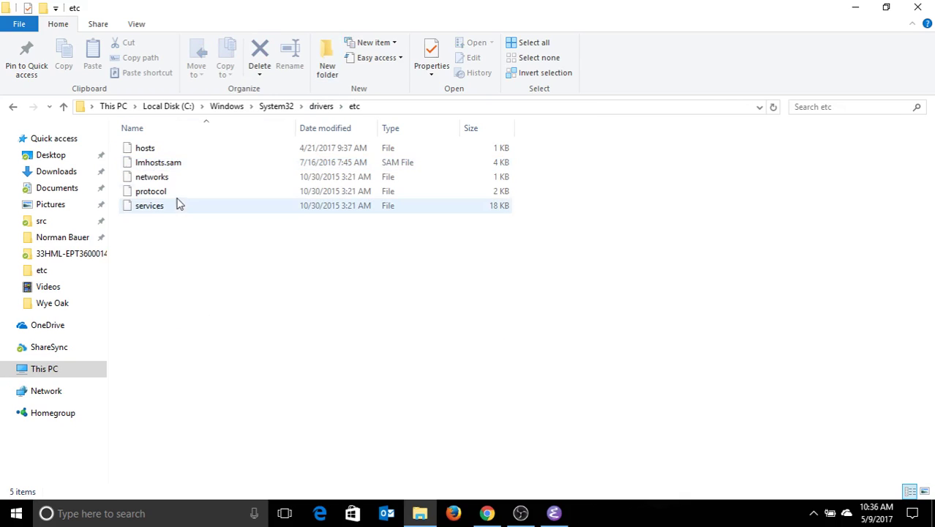
# - Choose Notepad as the app to open the hosts file
pyautogui.rightClick(148, 150)
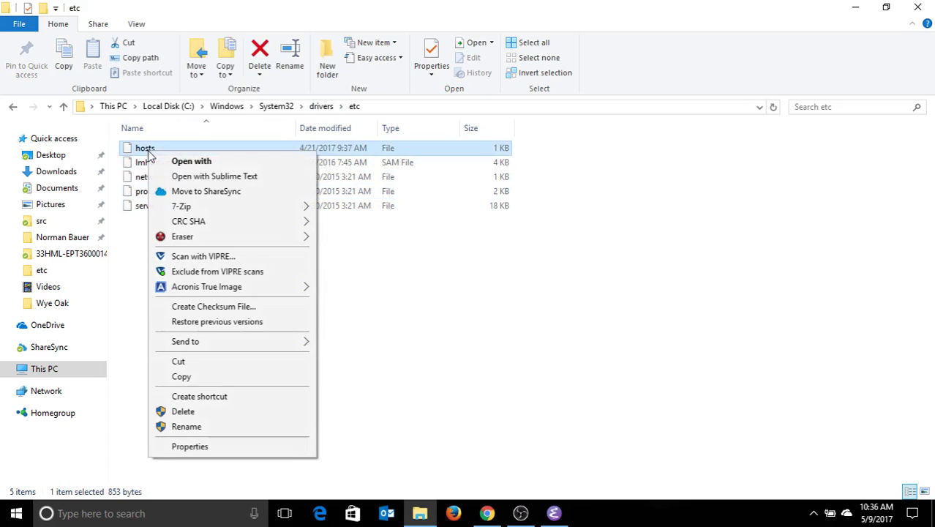
pyautogui.click(191, 162)
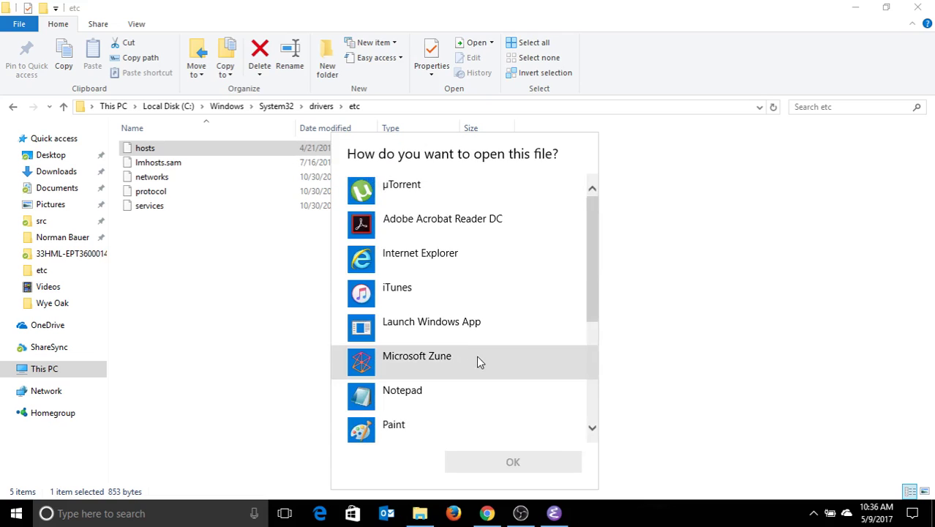
pyautogui.click(442, 397)
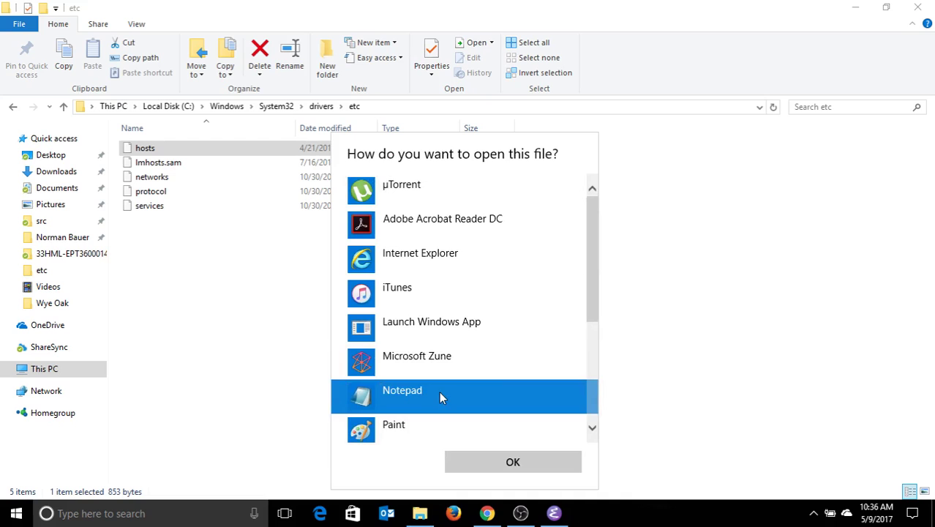
# - Open hosts in Notepad and highlight the 127.0.0.1 address and resources.zune.net on the last line
pyautogui.click(517, 466)
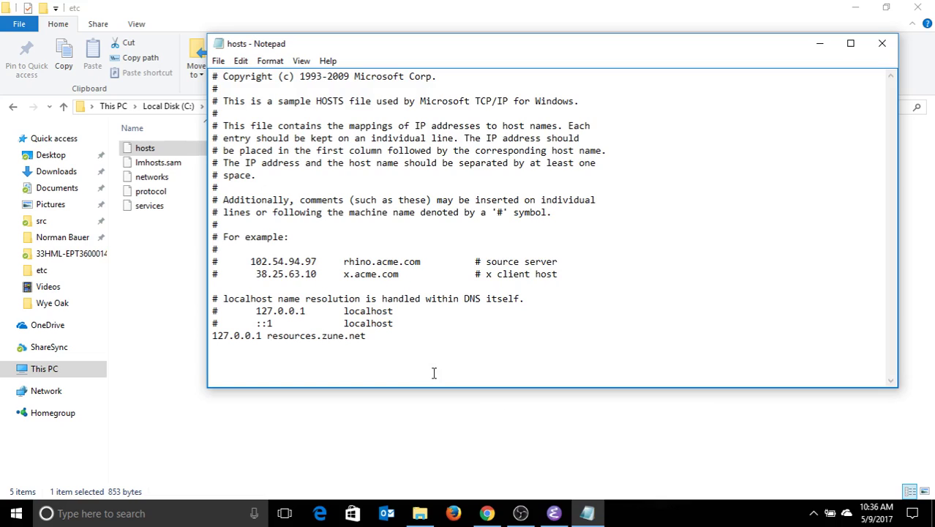
pyautogui.click(368, 336)
pyautogui.moveTo(261, 337); pyautogui.dragTo(213, 337)
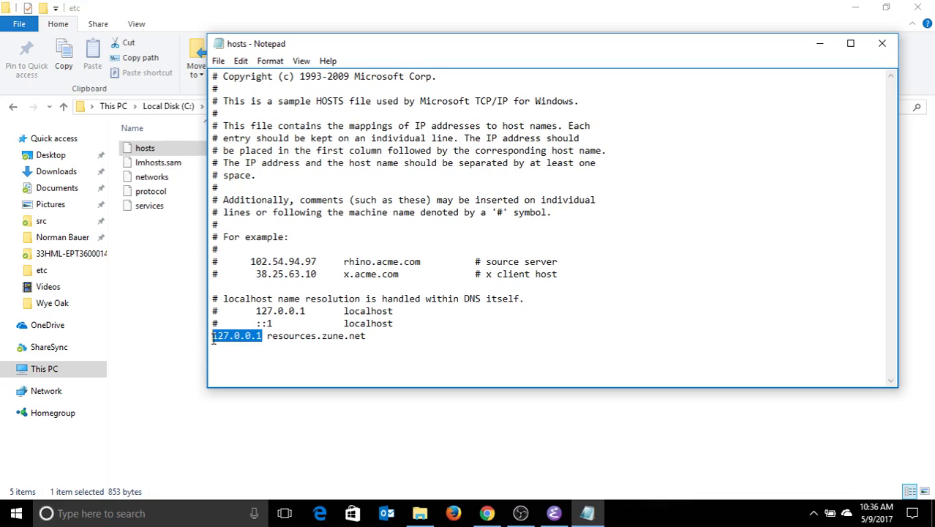
pyautogui.click(261, 338)
pyautogui.moveTo(265, 337); pyautogui.dragTo(371, 338)
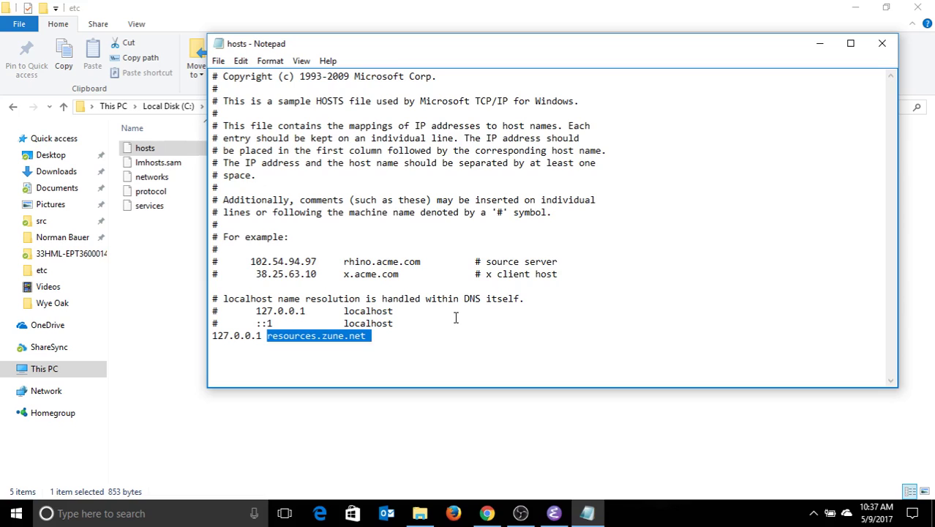
# - Close Notepad, view the firmware and .cab files in C:\zuneupdate, then return to Local Disk (C:)
pyautogui.click(881, 43)
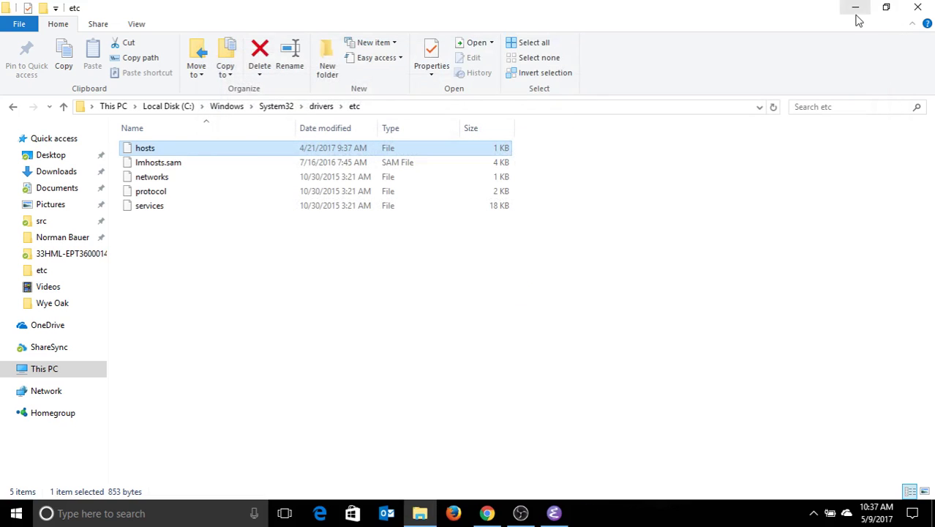
pyautogui.click(183, 108)
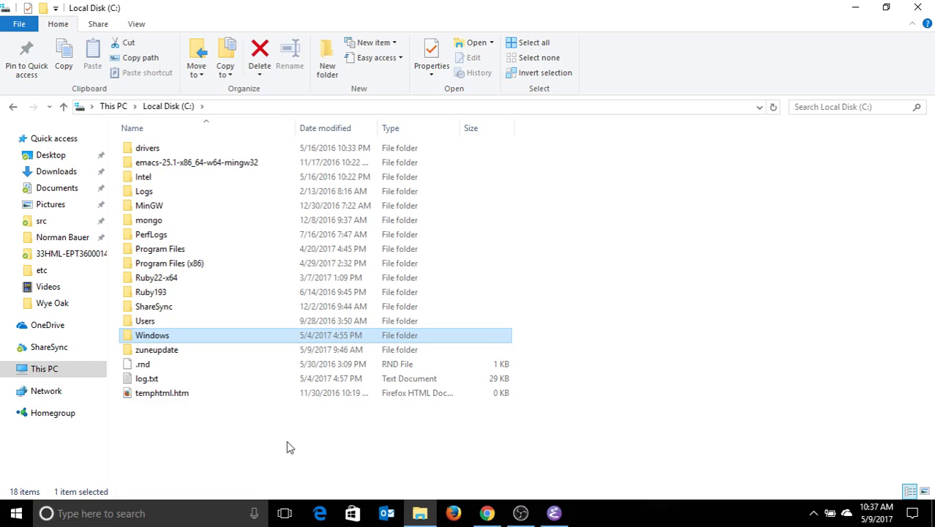
pyautogui.click(148, 352)
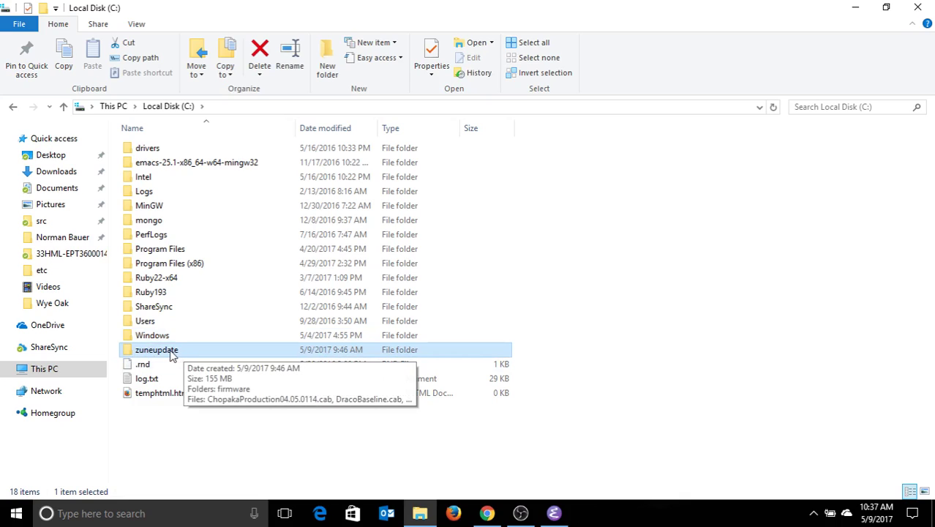
pyautogui.doubleClick(171, 353)
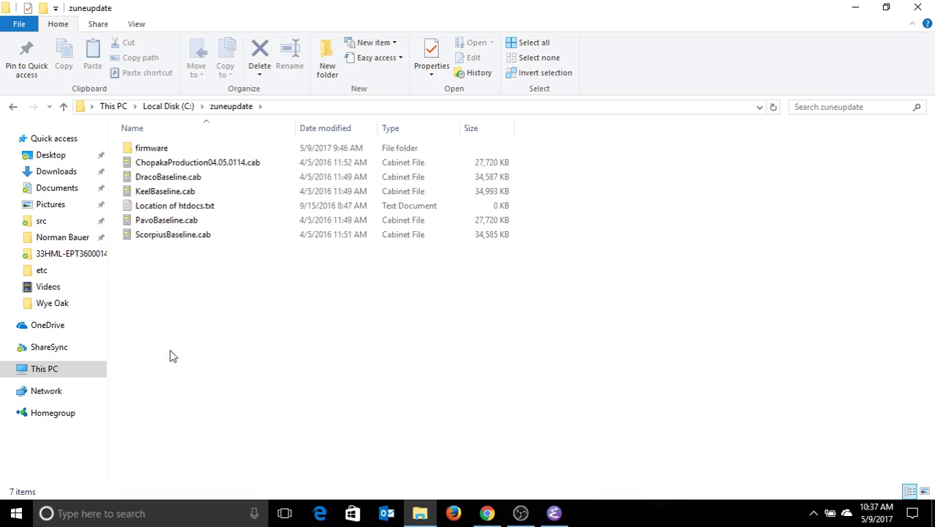
pyautogui.click(168, 106)
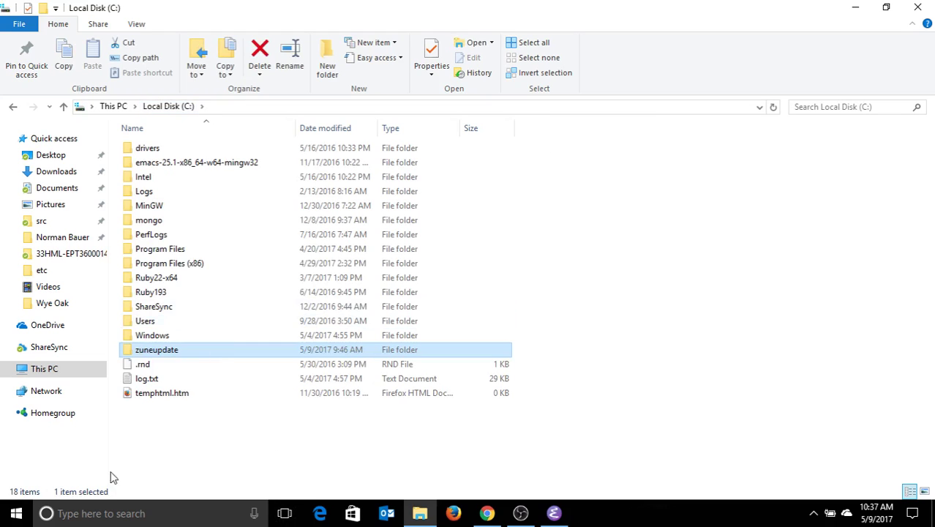
pyautogui.click(15, 513)
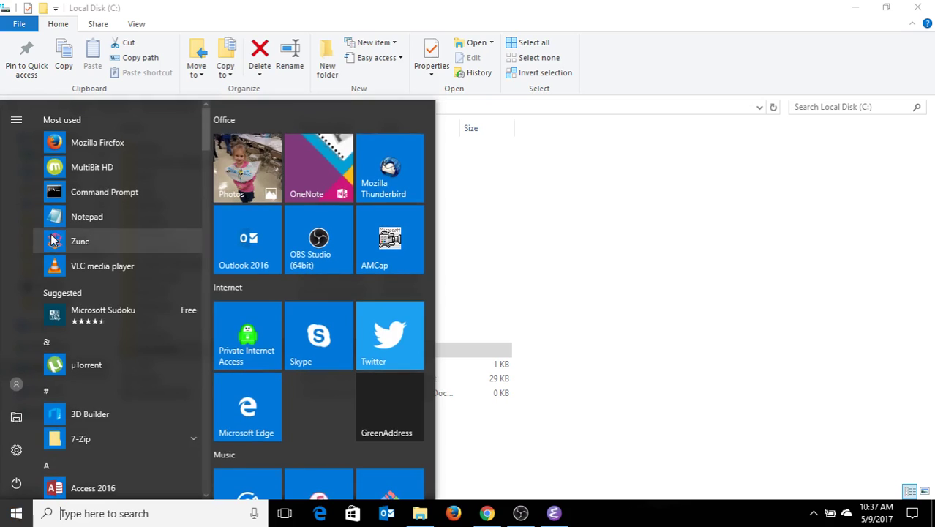
# - Launch Command Prompt from the Start menu's Most used list
pyautogui.click(73, 197)
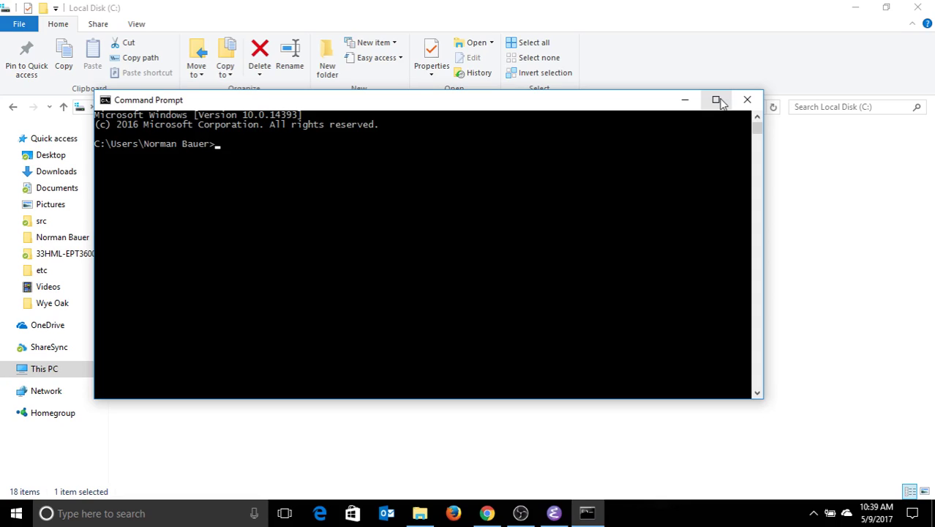
# - Change directory to C:\zuneupdate with cd and Tab completion
pyautogui.write('cd C:\\z')
pyautogui.press('Tab')
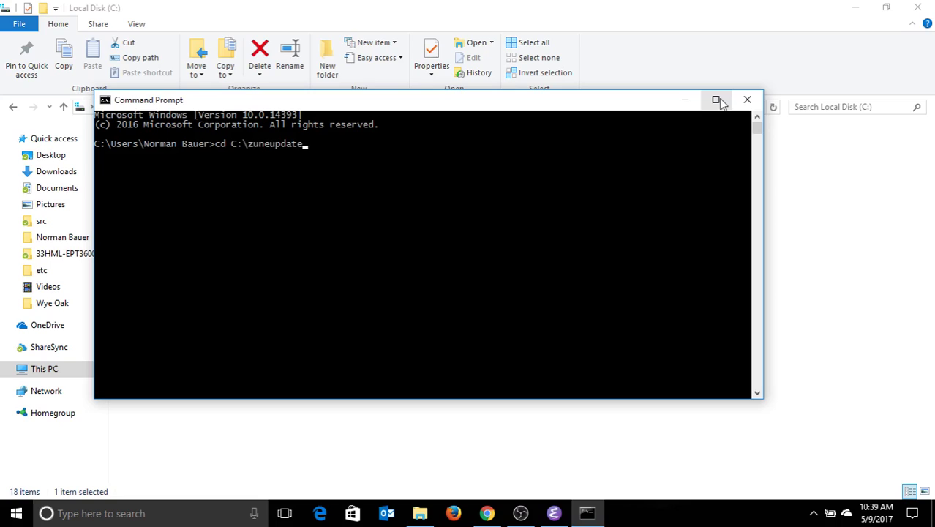
pyautogui.press('Return')
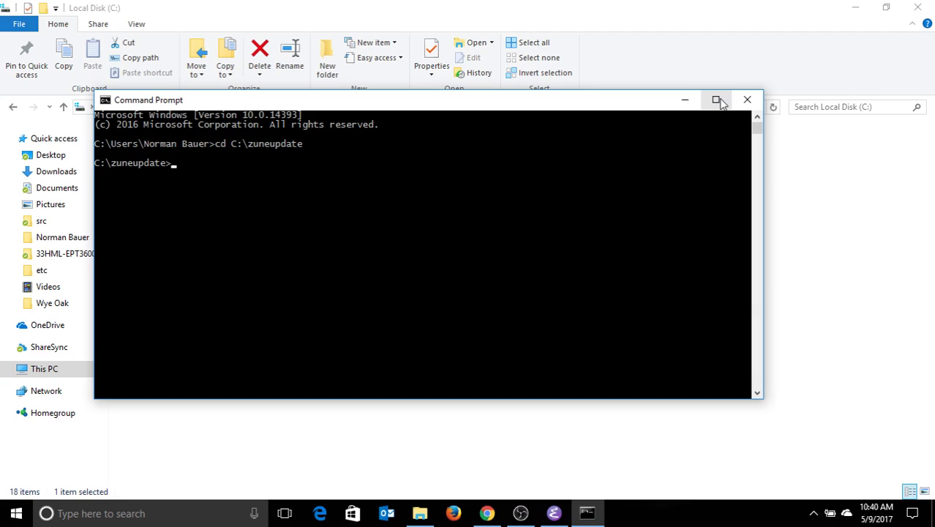
# - Enter the path "c:\Program Files (x86)\Python36-32\python.exe" using Tab completion
pyautogui.write('c')
pyautogui.press('BackSpace')
pyautogui.write('c:\\')
pyautogui.press('Tab')
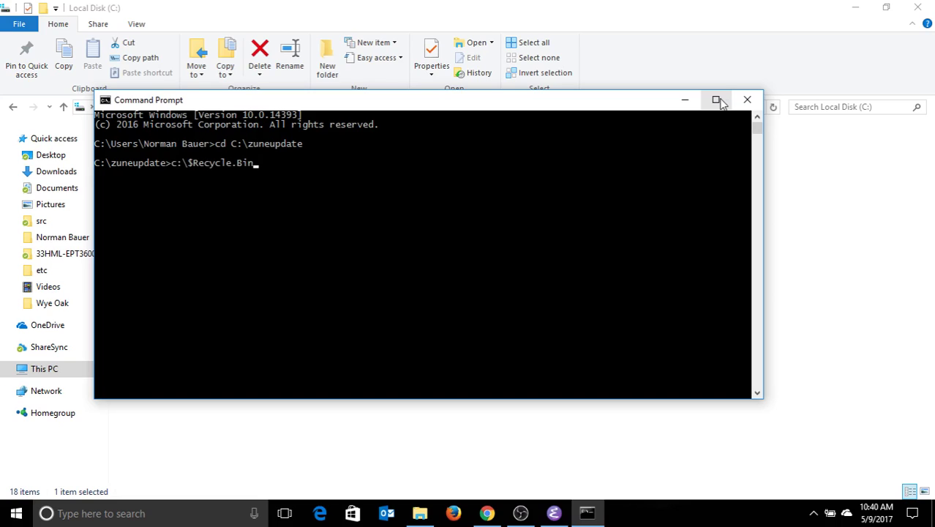
pyautogui.press('BackSpace')
pyautogui.press('BackSpace')
pyautogui.press('BackSpace')
pyautogui.press('BackSpace')
pyautogui.press('BackSpace')
pyautogui.press('BackSpace')
pyautogui.press('BackSpace')
pyautogui.press('BackSpace')
pyautogui.press('BackSpace')
pyautogui.press('BackSpace')
pyautogui.press('BackSpace')
pyautogui.press('BackSpace')
pyautogui.write('p')
pyautogui.press('Tab')
pyautogui.press('Tab')
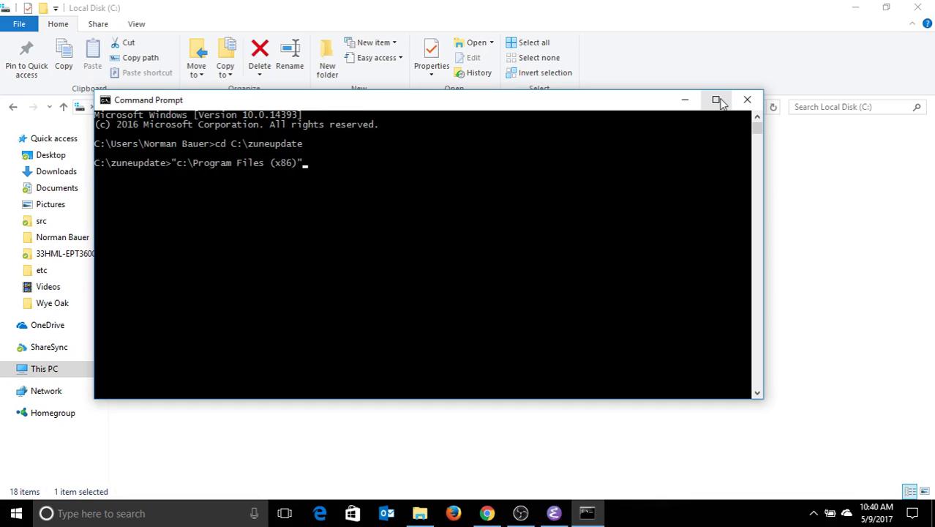
pyautogui.press('BackSpace')
pyautogui.write('\\Pr')
pyautogui.press('Tab')
pyautogui.press('BackSpace')
pyautogui.press('BackSpace')
pyautogui.press('BackSpace')
pyautogui.press('BackSpace')
pyautogui.press('BackSpace')
pyautogui.press('BackSpace')
pyautogui.press('BackSpace')
pyautogui.press('BackSpace')
pyautogui.press('BackSpace')
pyautogui.press('BackSpace')
pyautogui.press('BackSpace')
pyautogui.press('BackSpace')
pyautogui.press('BackSpace')
pyautogui.press('BackSpace')
pyautogui.press('BackSpace')
pyautogui.press('BackSpace')
pyautogui.press('BackSpace')
pyautogui.press('BackSpace')
pyautogui.press('BackSpace')
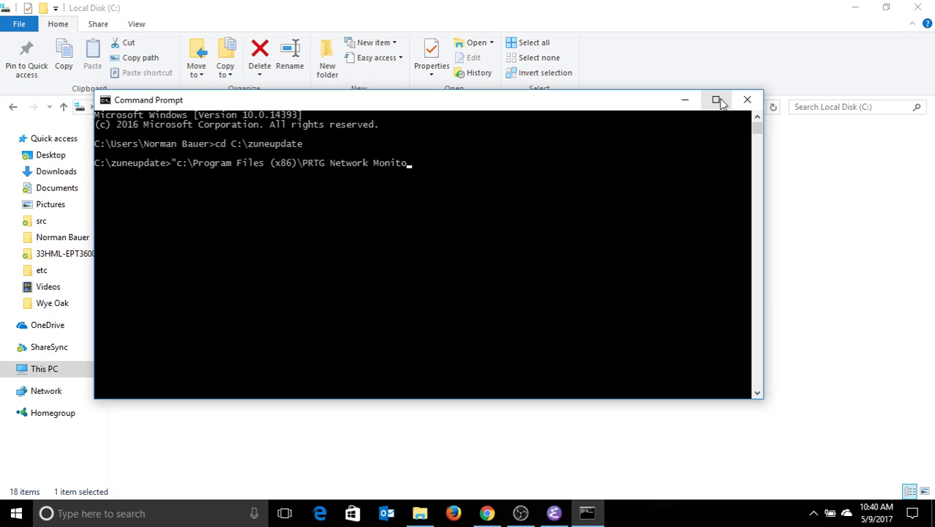
pyautogui.press('BackSpace')
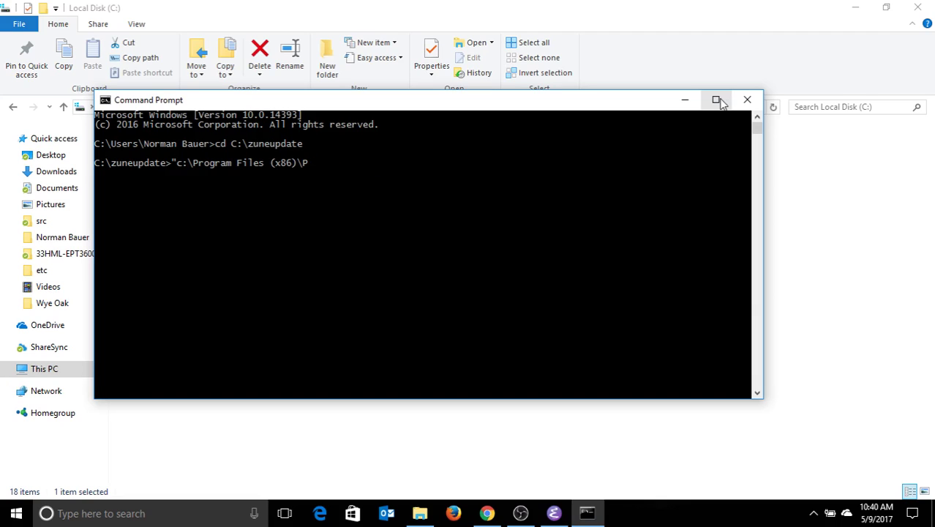
pyautogui.write('y')
pyautogui.press('Tab')
pyautogui.press('BackSpace')
pyautogui.write('\\')
pyautogui.write('pyt')
pyautogui.press('Tab')
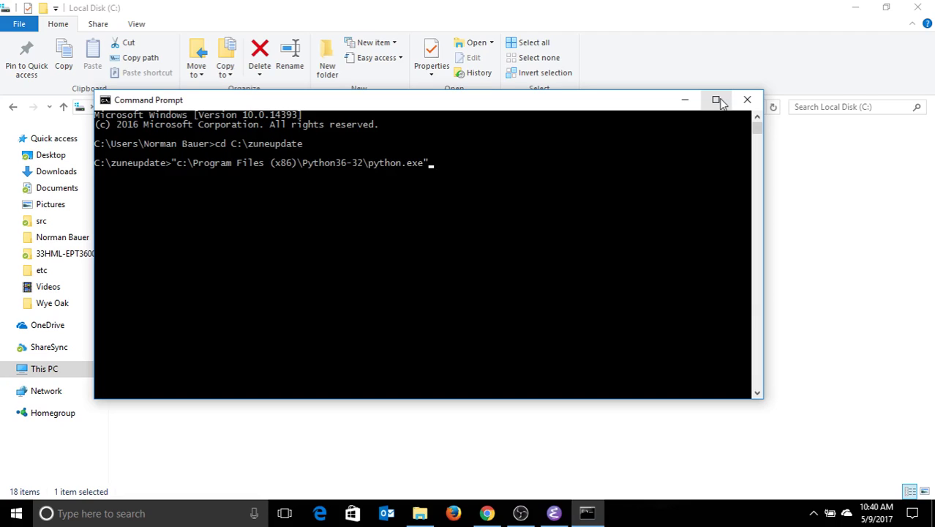
# - Append -m http.server 80 and run it to serve the folder on port 80
pyautogui.write('-m http.server 80')
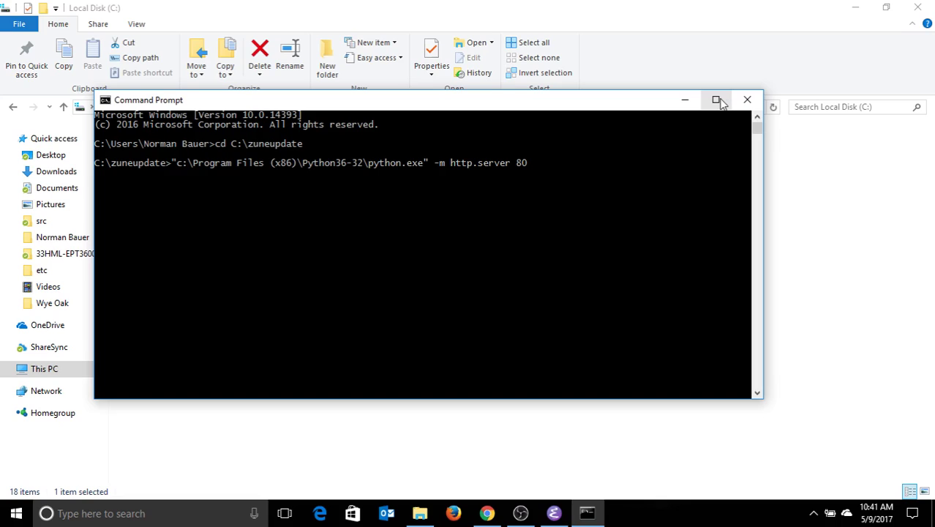
pyautogui.press('Return')
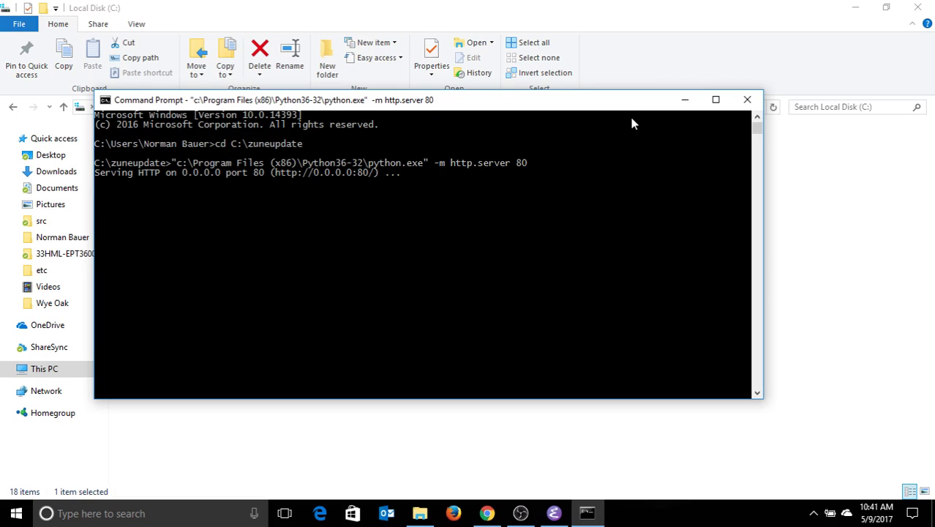
# - Minimize File Explorer and Command Prompt, then bring up Zune's Required Update offering 3.30 (39)
pyautogui.click(856, 7)
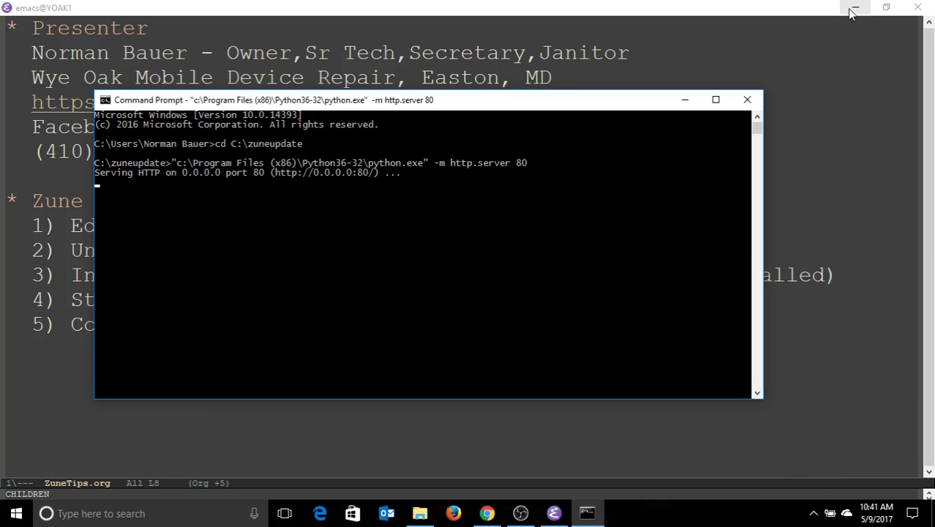
pyautogui.click(685, 101)
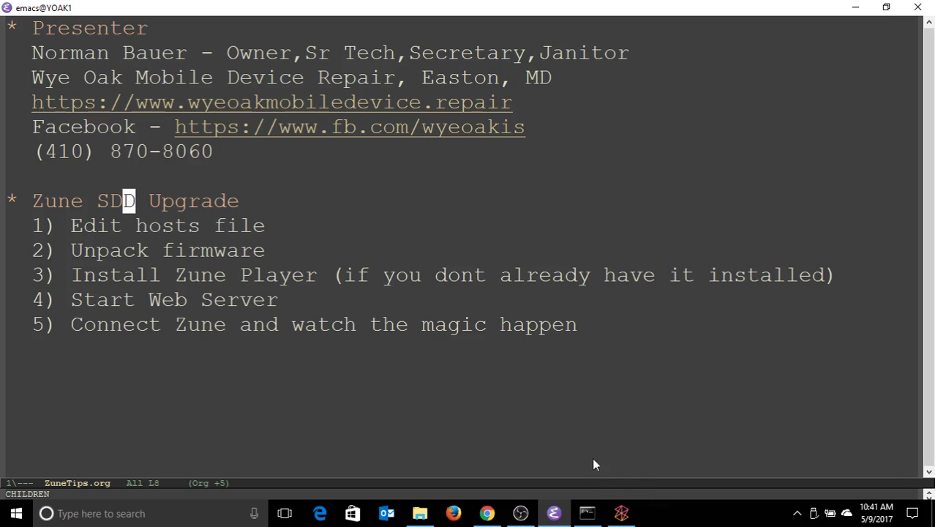
pyautogui.click(592, 407)
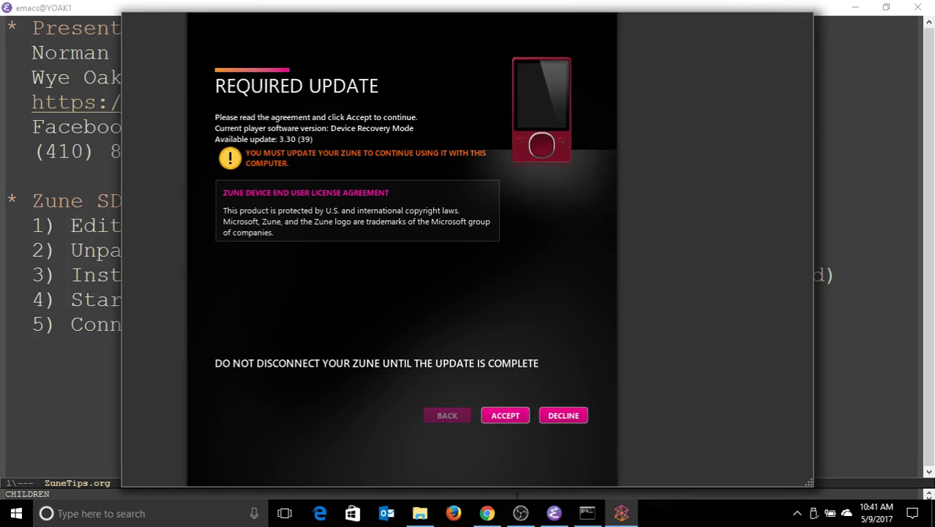
# - Accept the 3.30 update and reposition the server console to watch its firmware requests
pyautogui.click(588, 513)
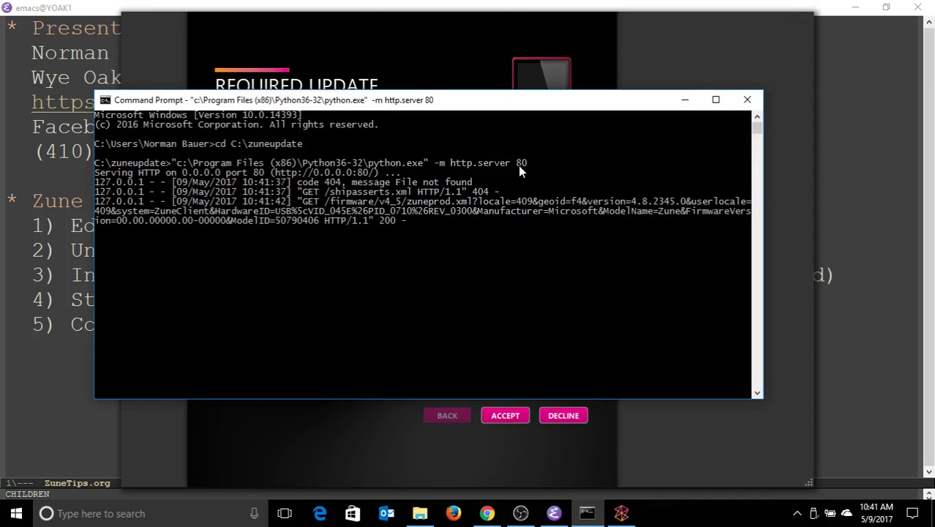
pyautogui.click(511, 31)
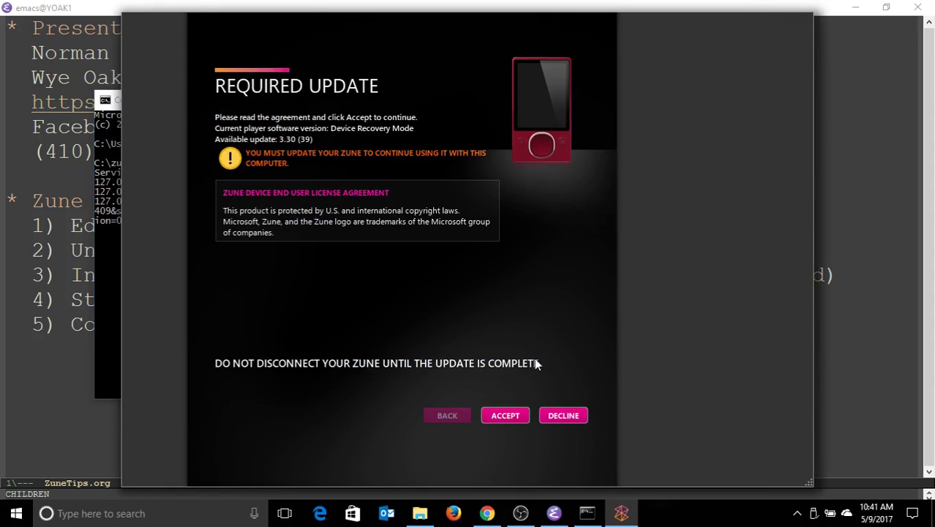
pyautogui.click(513, 415)
pyautogui.click(103, 272)
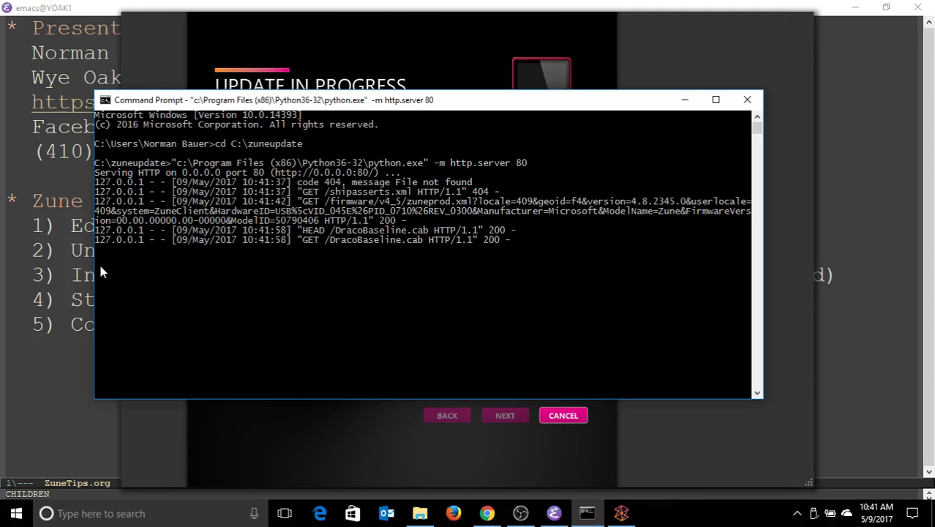
pyautogui.moveTo(375, 106); pyautogui.dragTo(483, 53)
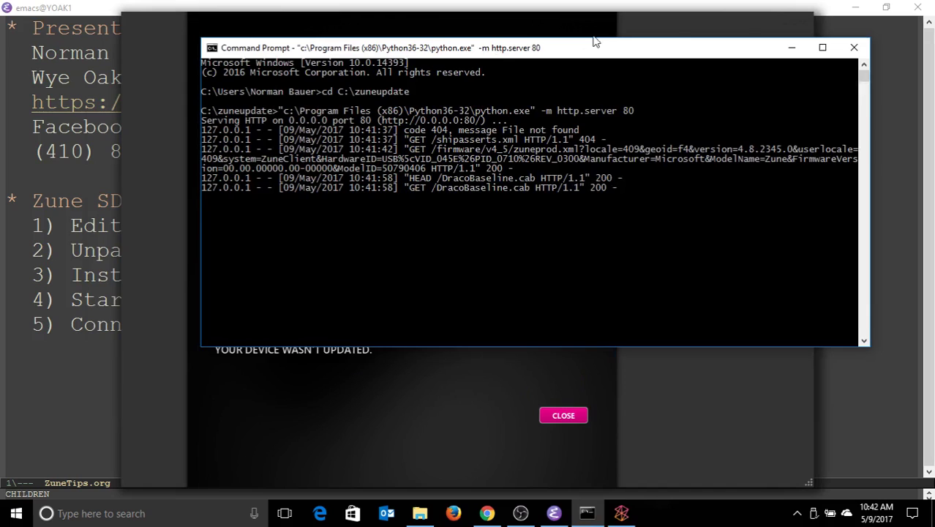
# - Close the Update Error, then leave and return to the device page to get the prompt back
pyautogui.click(729, 17)
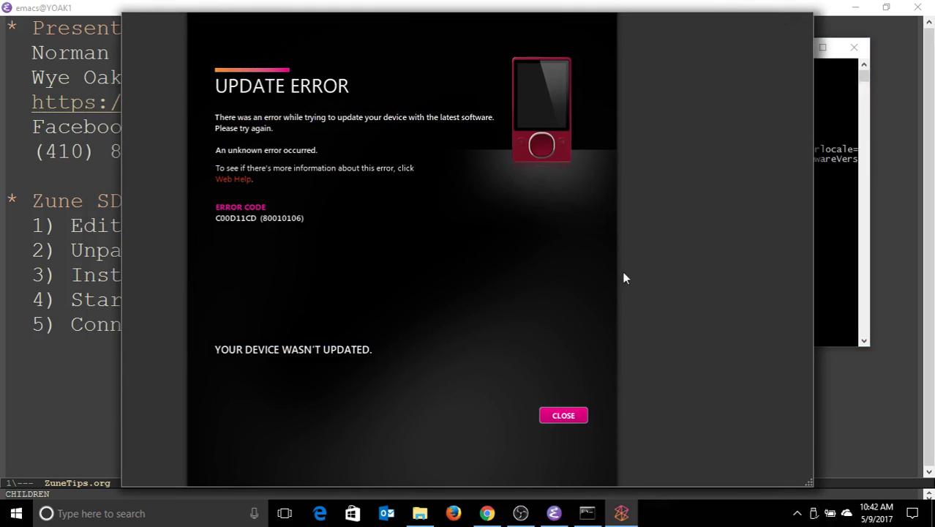
pyautogui.click(563, 416)
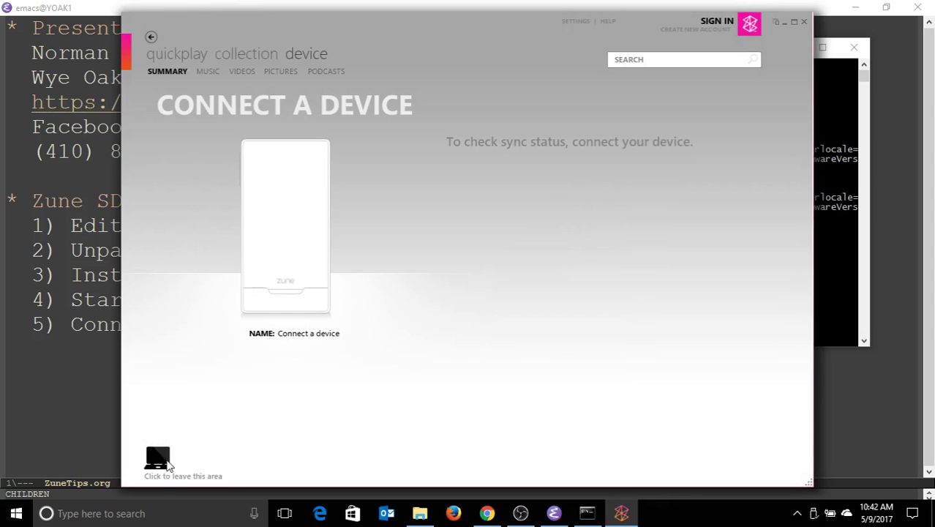
pyautogui.click(158, 459)
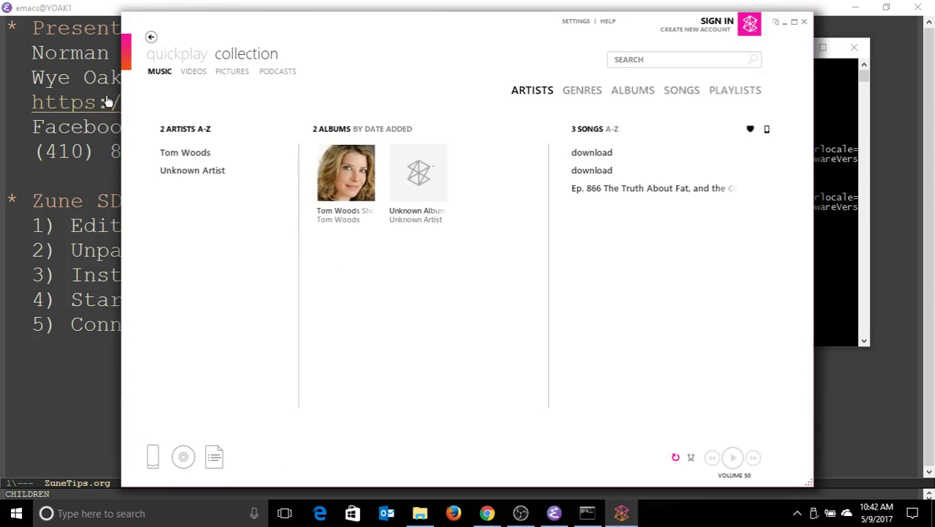
pyautogui.click(151, 37)
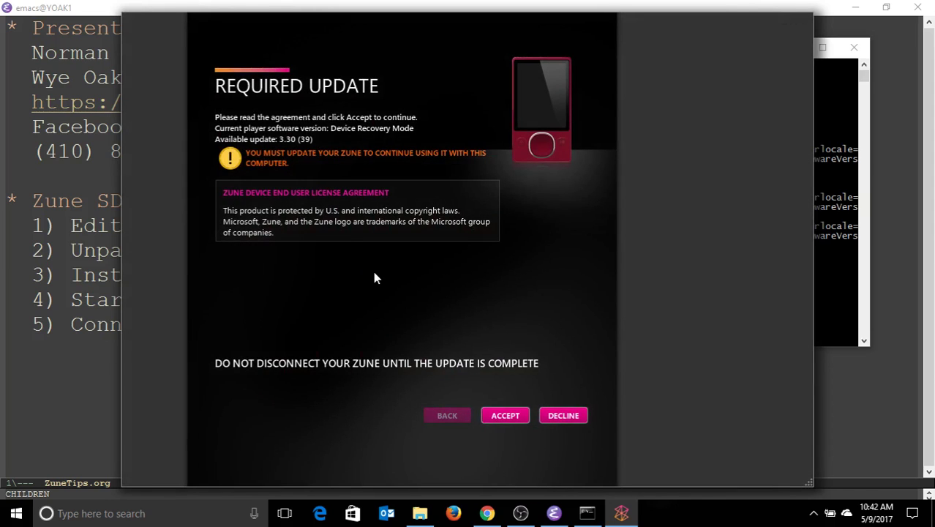
# - Accept the required 3.30 player update and let it install to completion
pyautogui.click(502, 419)
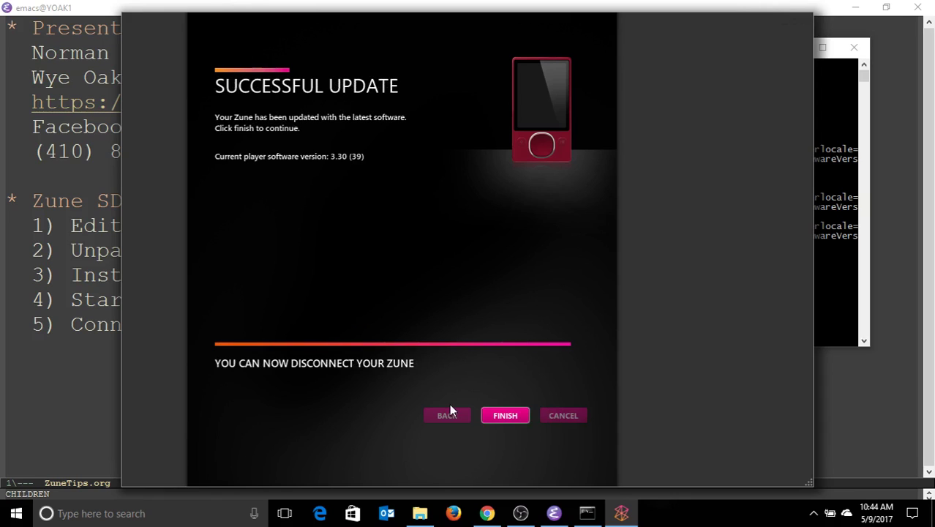
# - Finish the update, keep the device name Zune, and skip sync options setup
pyautogui.click(505, 415)
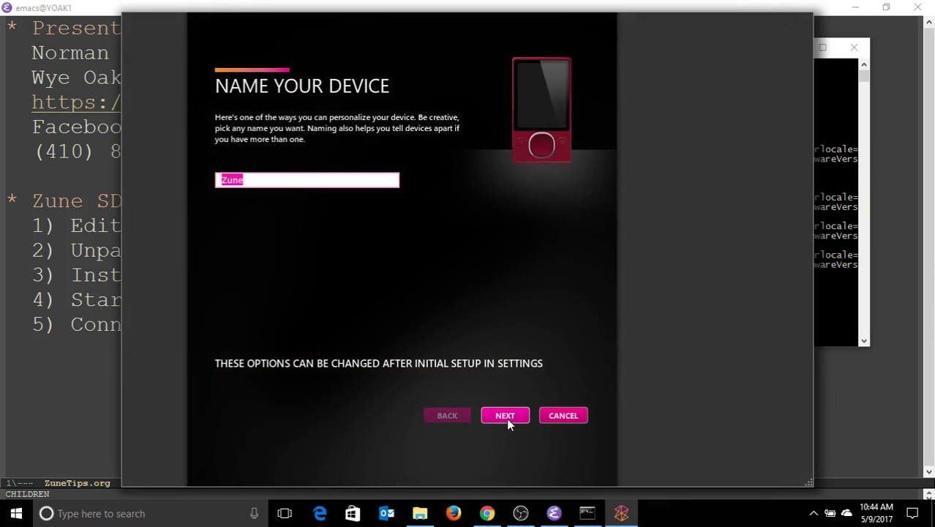
pyautogui.click(507, 418)
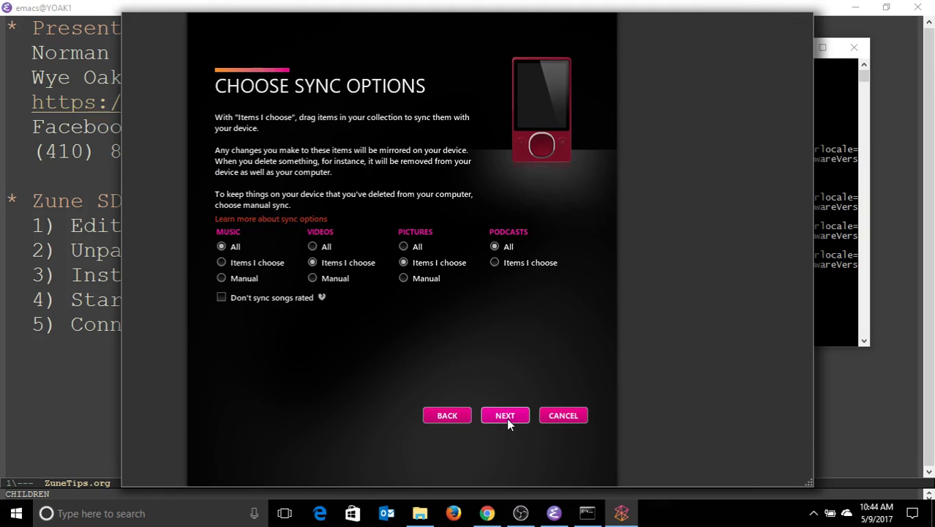
pyautogui.click(564, 416)
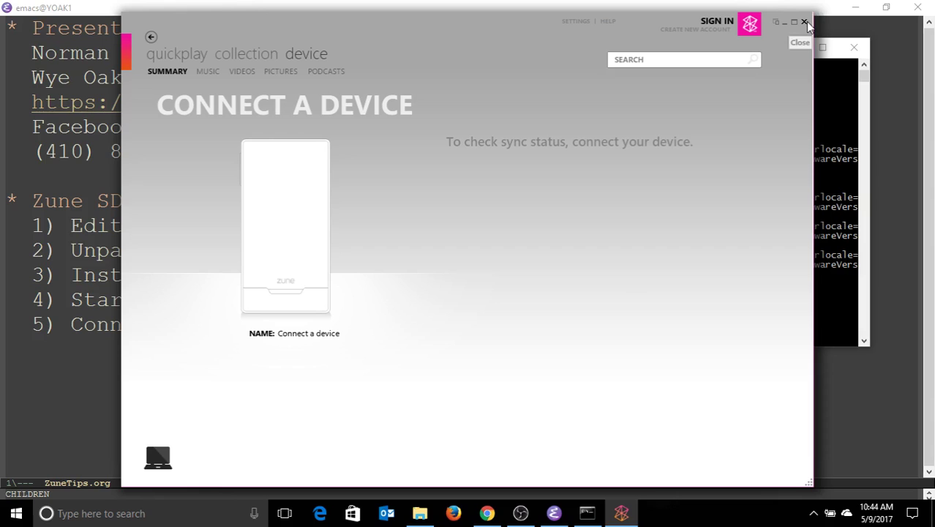
# - Review the server's firmware request log in Command Prompt, then close Zune
pyautogui.click(841, 103)
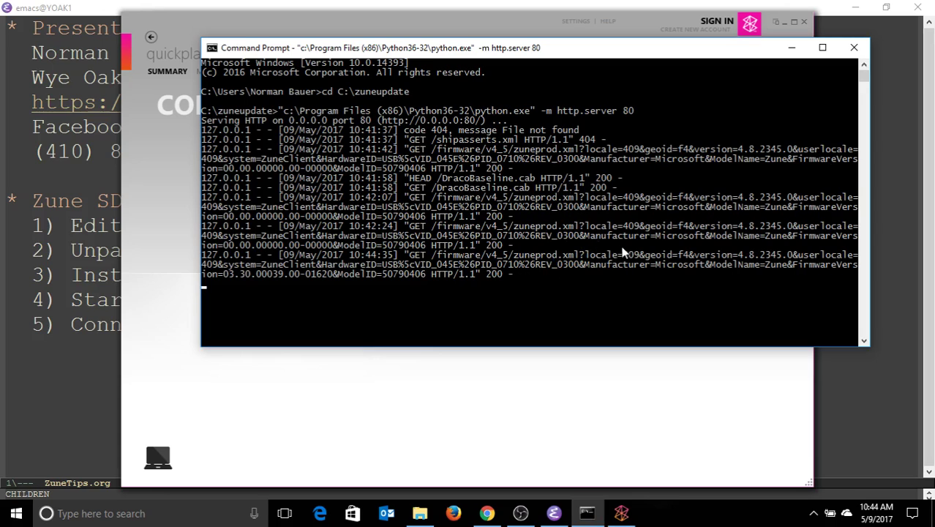
pyautogui.click(630, 363)
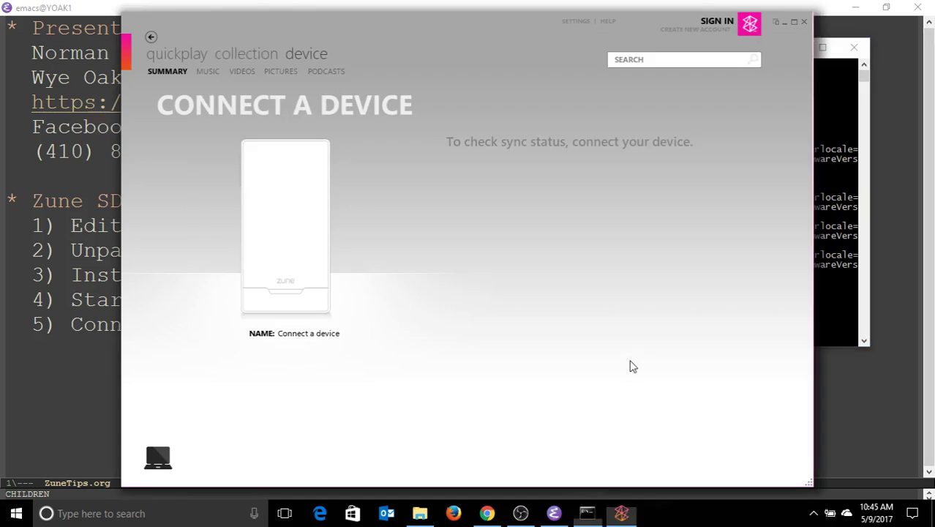
pyautogui.click(803, 21)
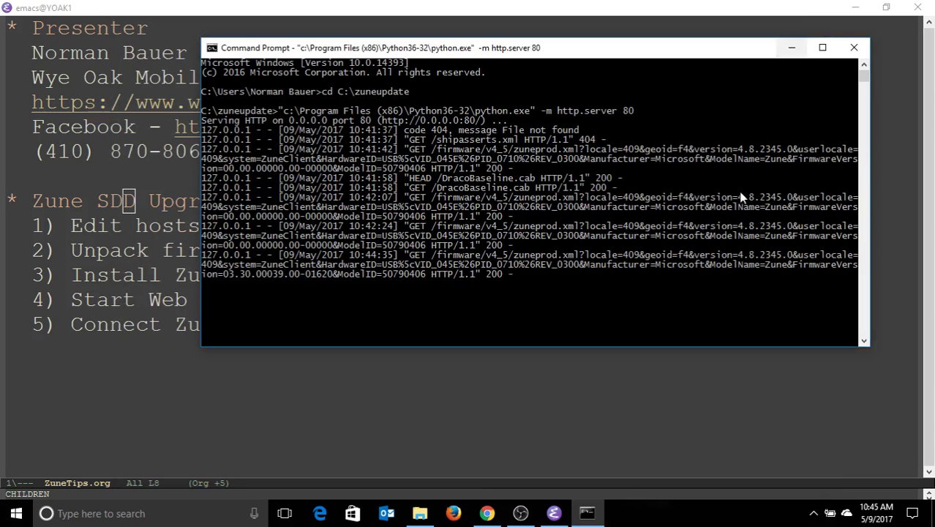